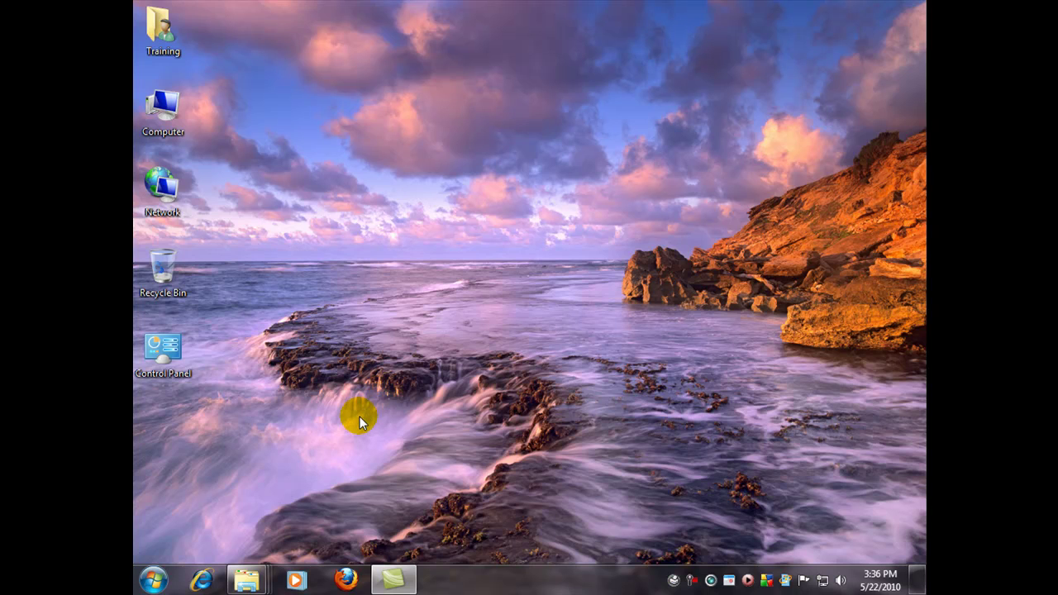
left_click(346, 581)
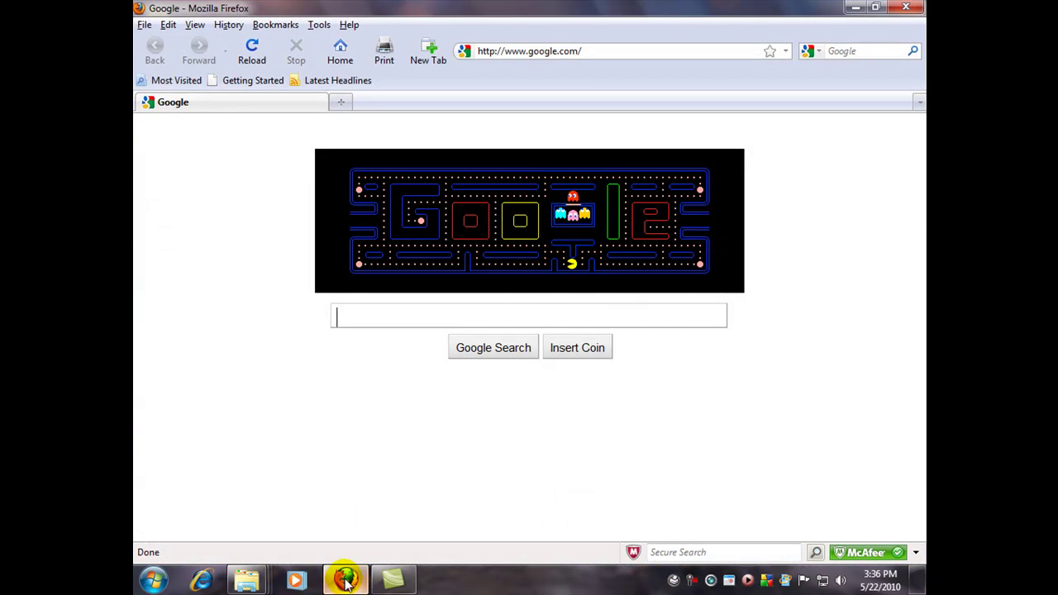
left_click(536, 52)
type("http://www.javacoolsoftware.com/spywareblaster.html")
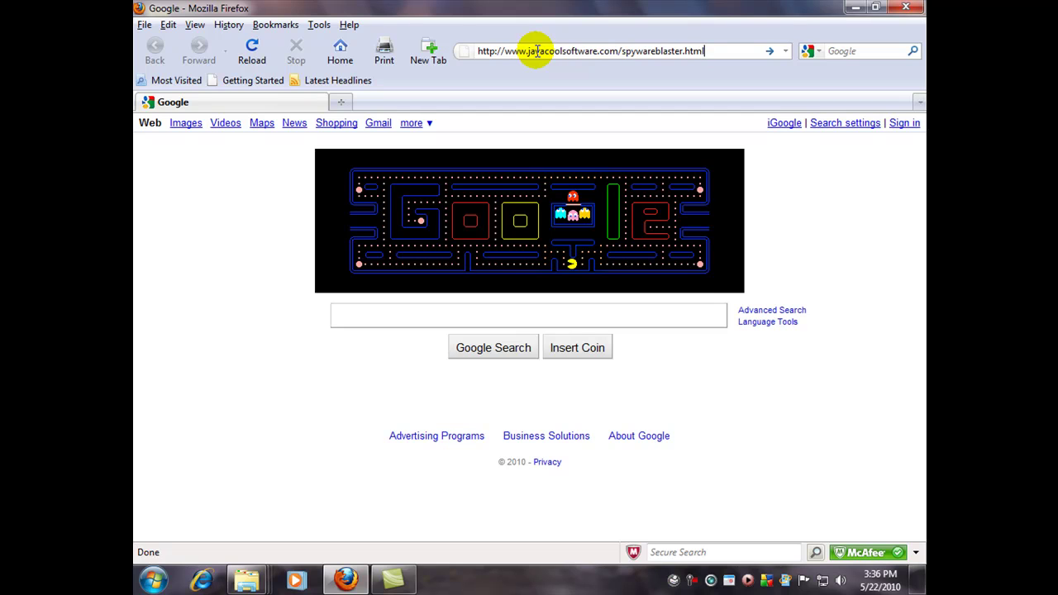
key("Return")
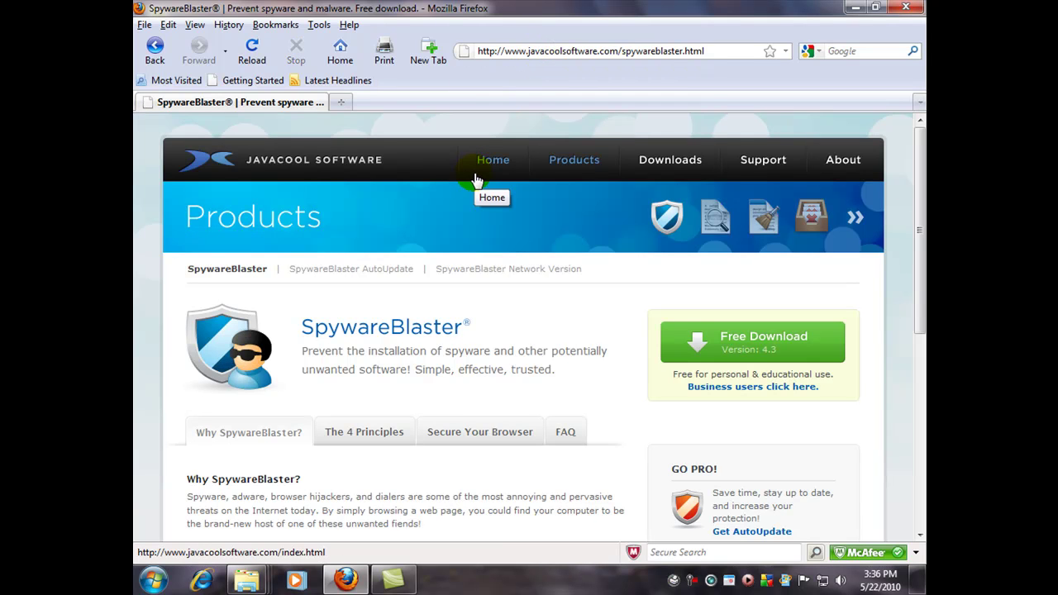
- Request the free SpywareBlaster 4.3 download and continue without the AutoUpdate offer to the list of download locations
left_click(705, 346)
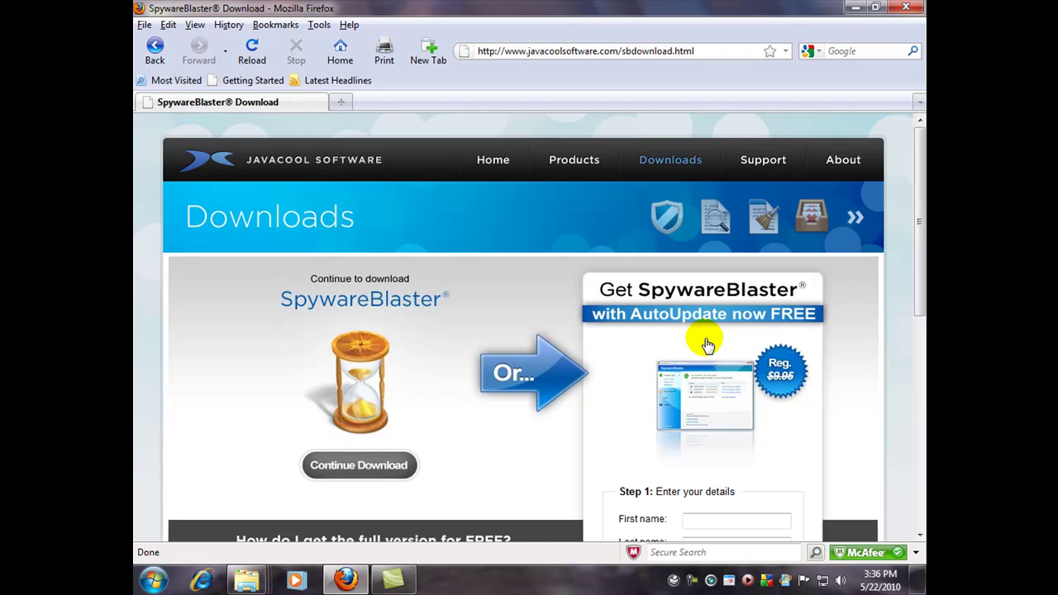
scroll(577, 387, "down", 4)
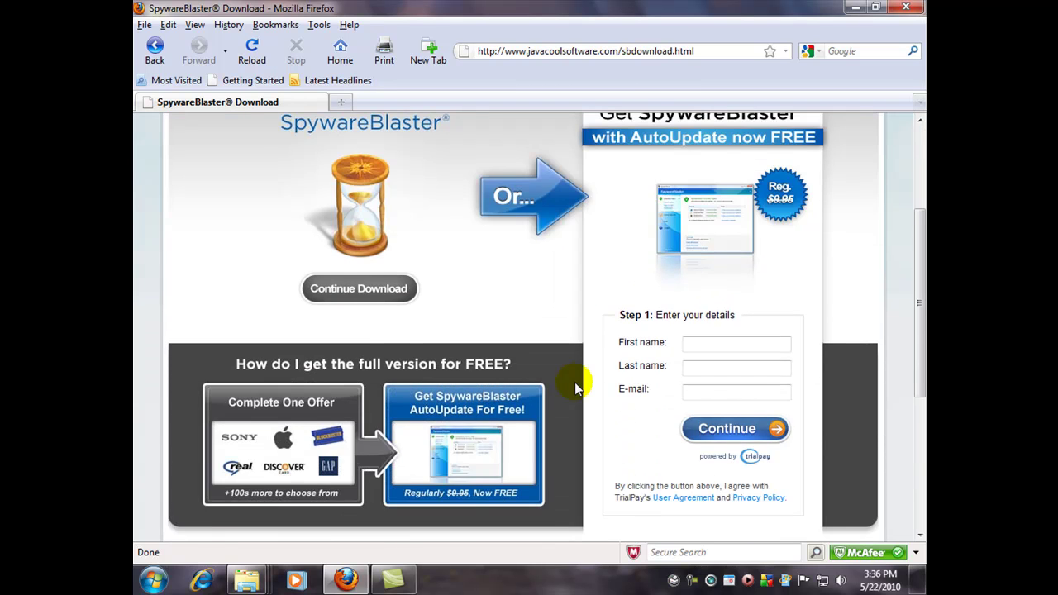
scroll(575, 385, "up", 2)
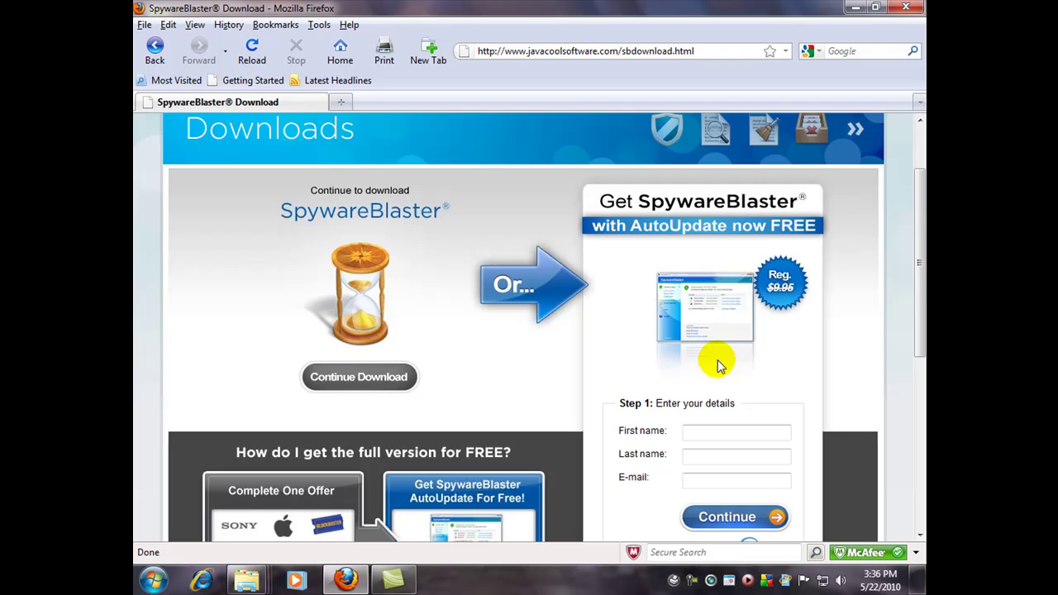
scroll(703, 372, "down", 2)
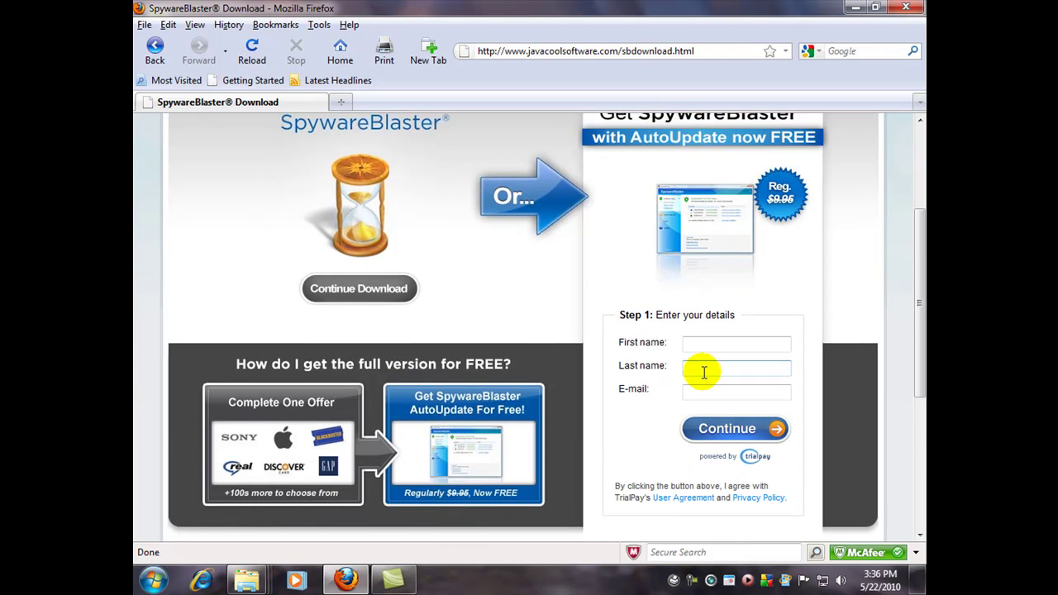
scroll(704, 372, "up", 2)
scroll(704, 376, "down", 2)
left_click(352, 291)
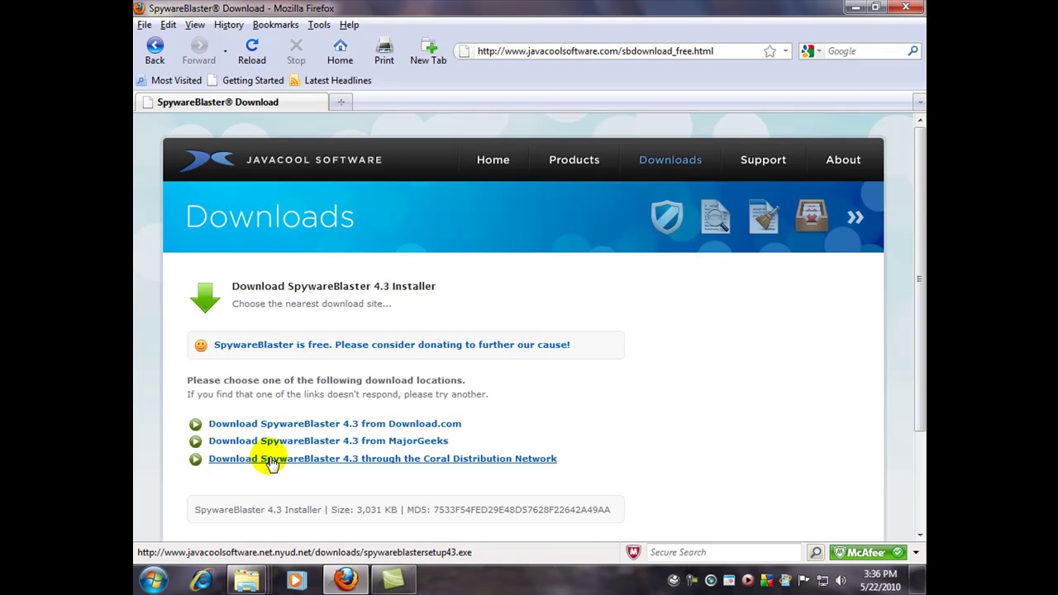
- Download spywareblastersetup43.exe through the Coral Distribution Network and save it to the Desktop
left_click(273, 463)
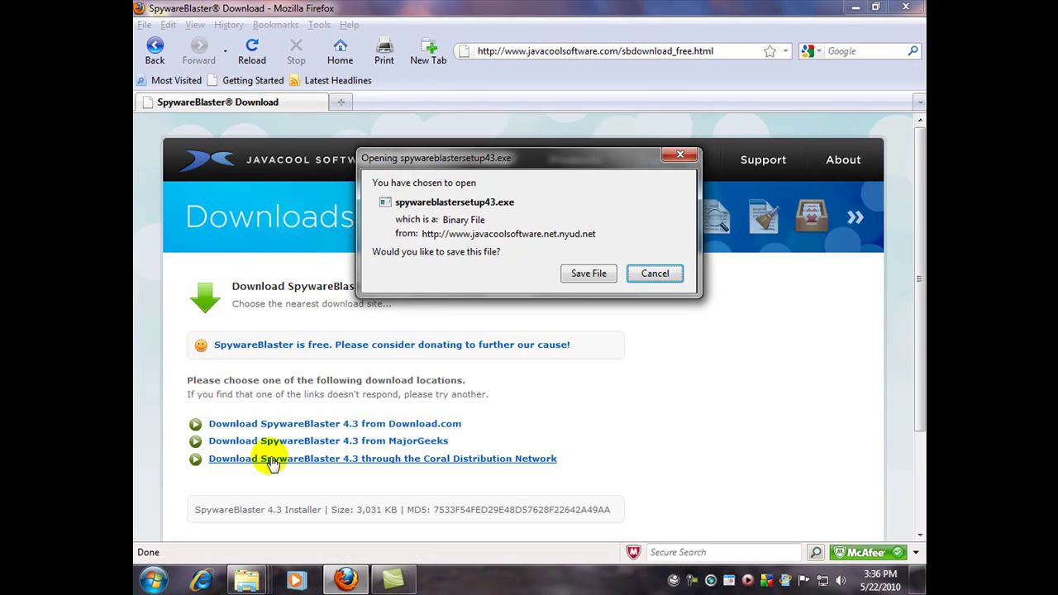
left_click(587, 273)
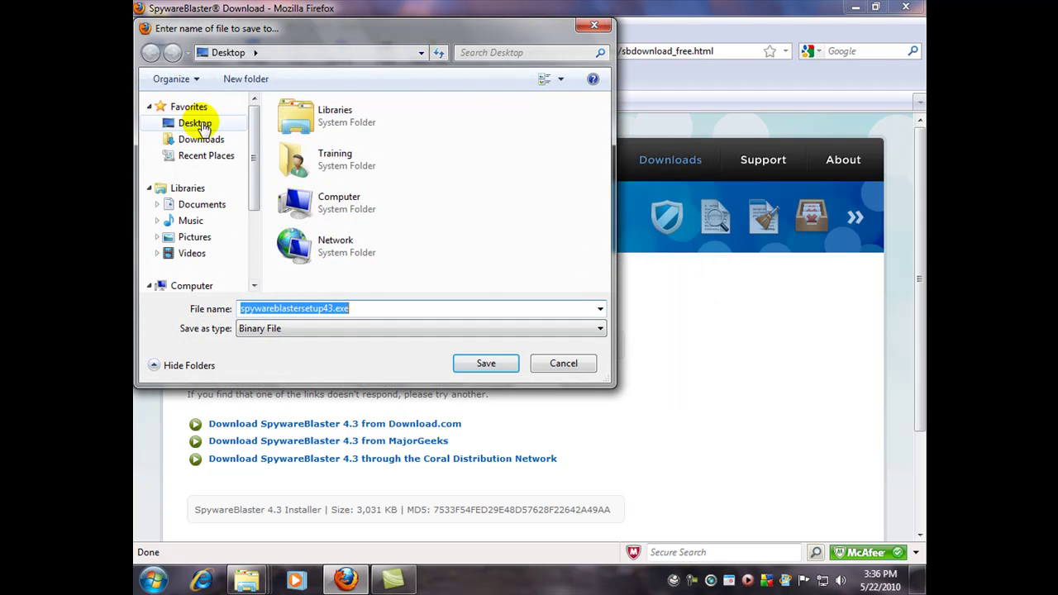
left_click(202, 126)
left_click(480, 363)
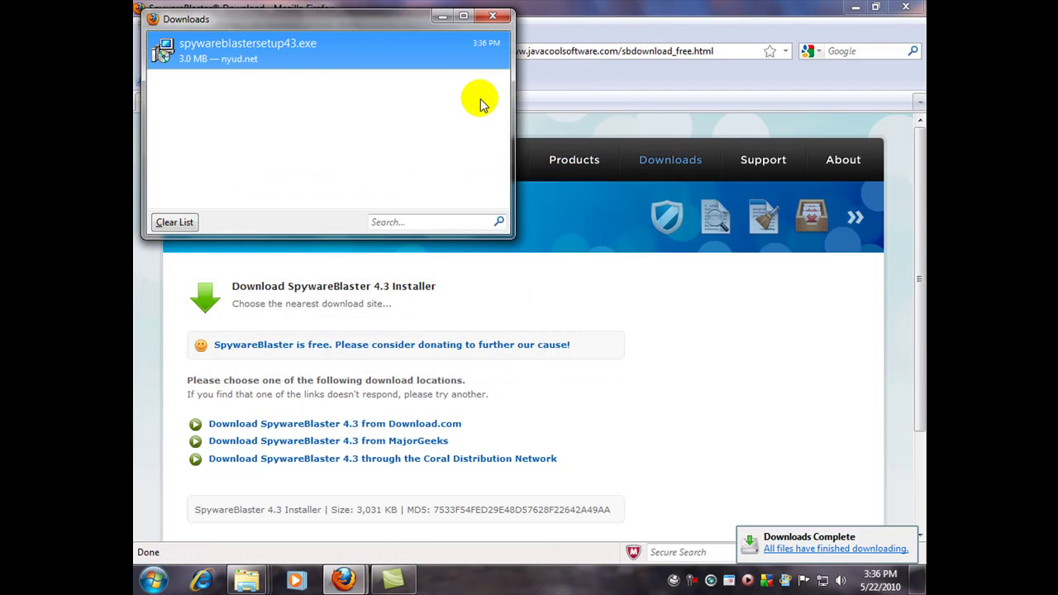
- Clear the finished downloads list, then close it and the browser
left_click(175, 222)
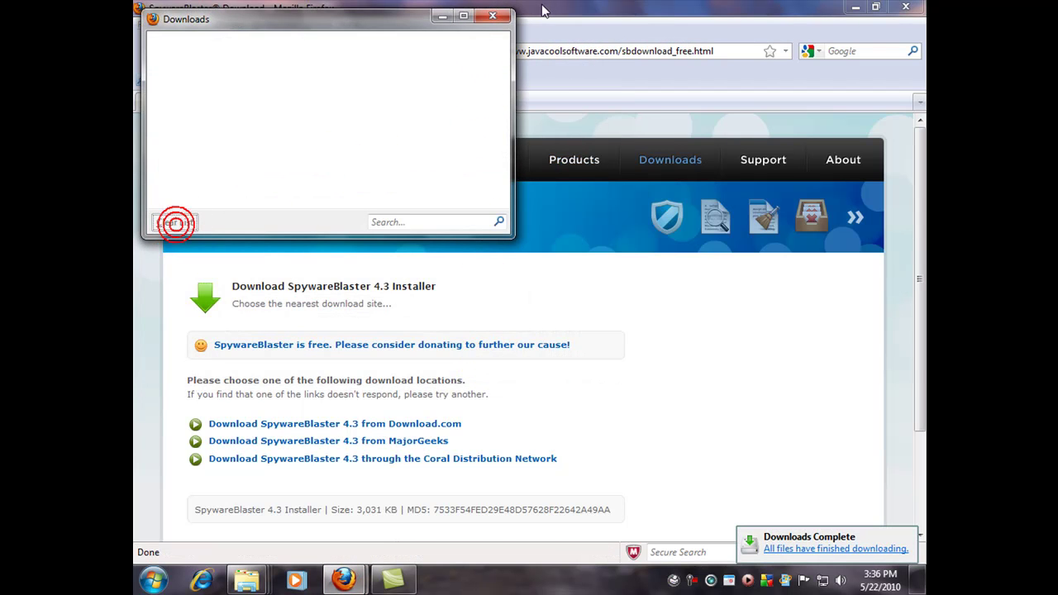
left_click(493, 15)
left_click(906, 6)
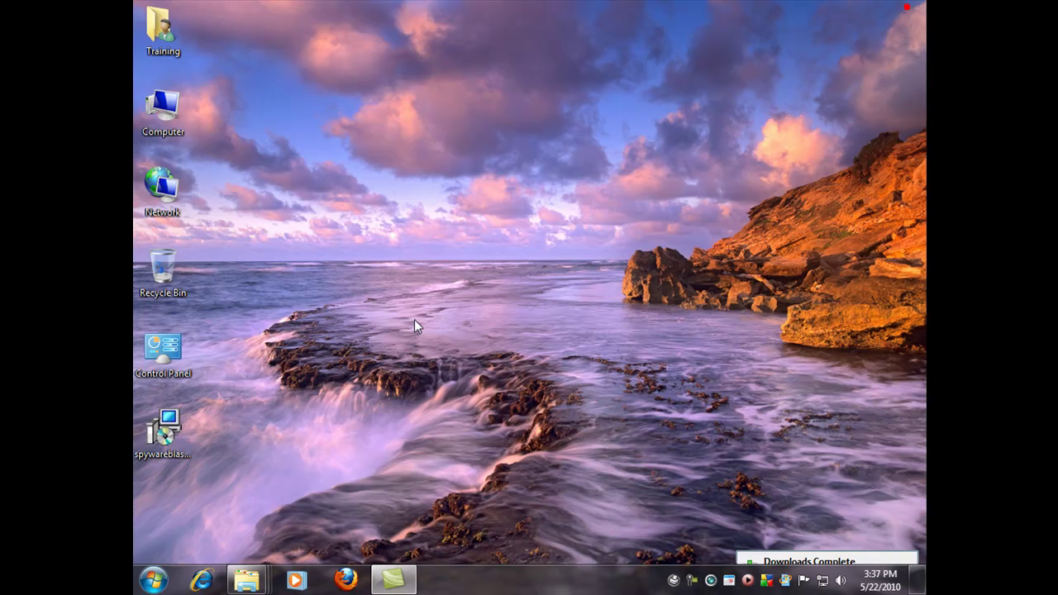
- Move the SpywareBlaster installer to the middle of the desktop and run it as administrator, allowing it to make changes
left_click_drag(170, 455, 471, 302)
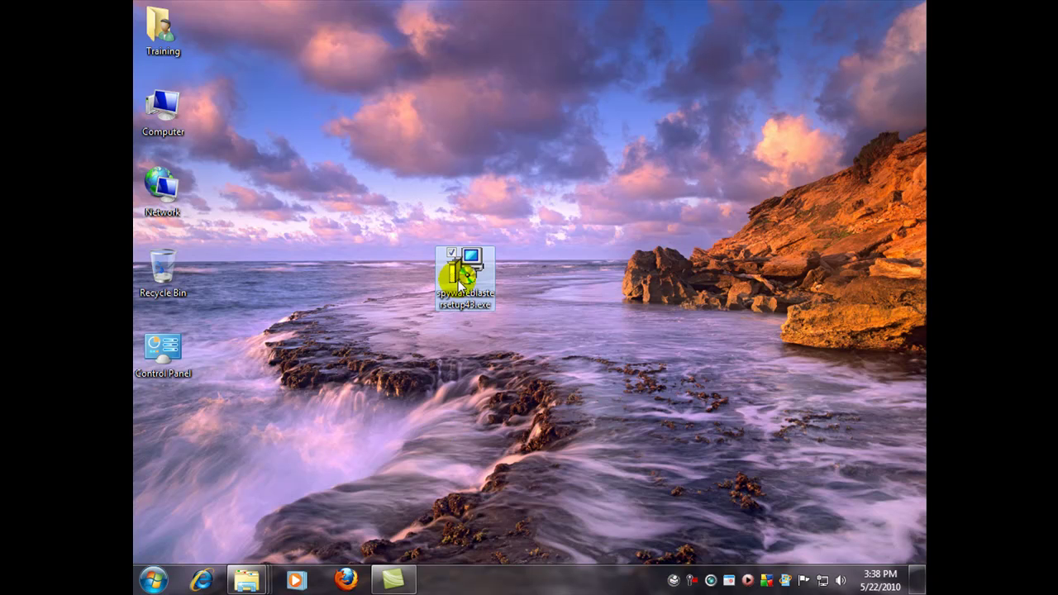
mouse_move(461, 281)
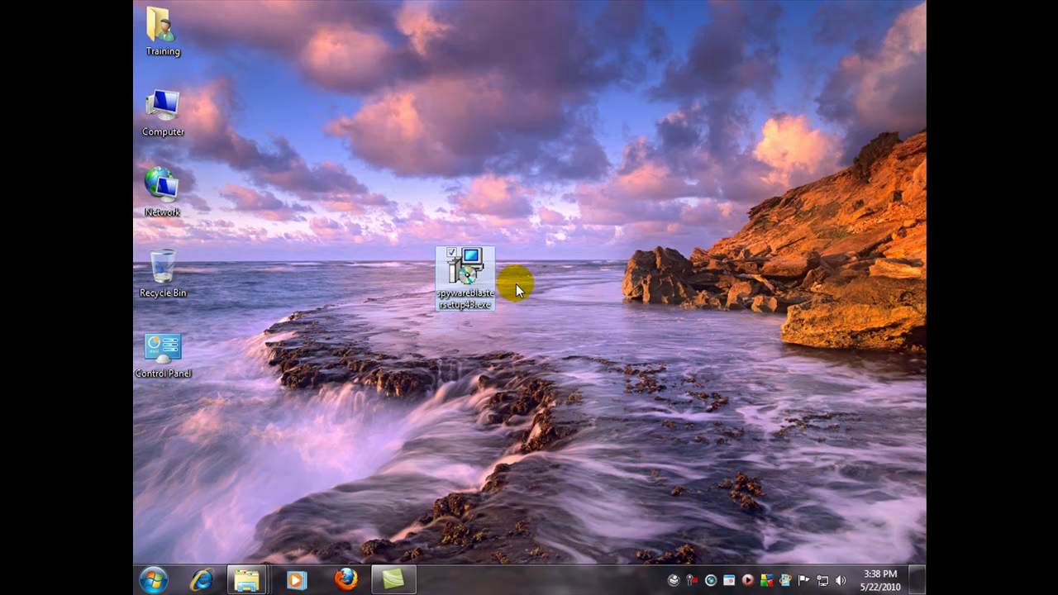
right_click(454, 278)
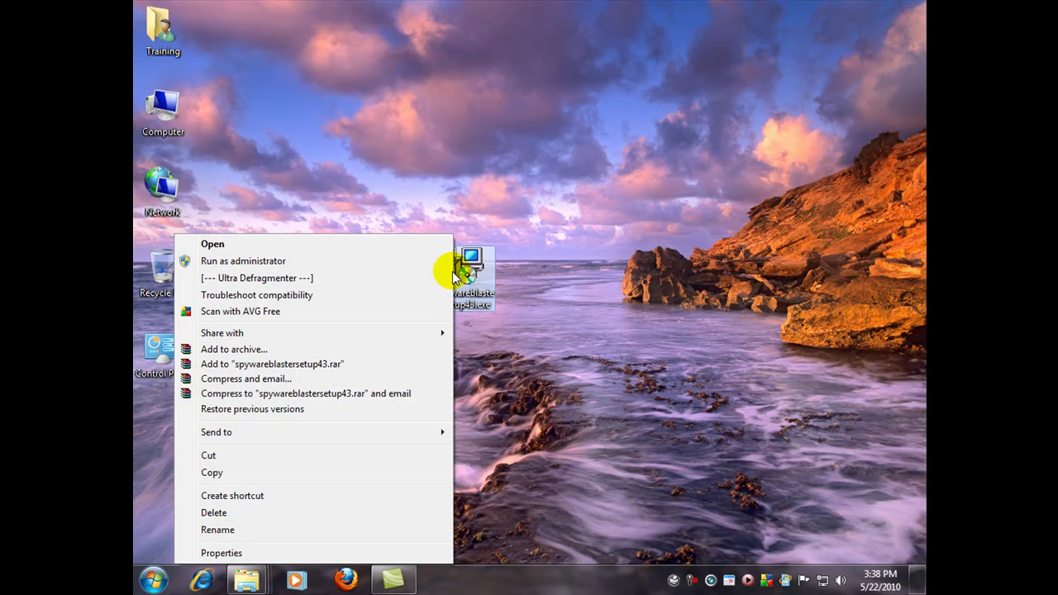
left_click(222, 263)
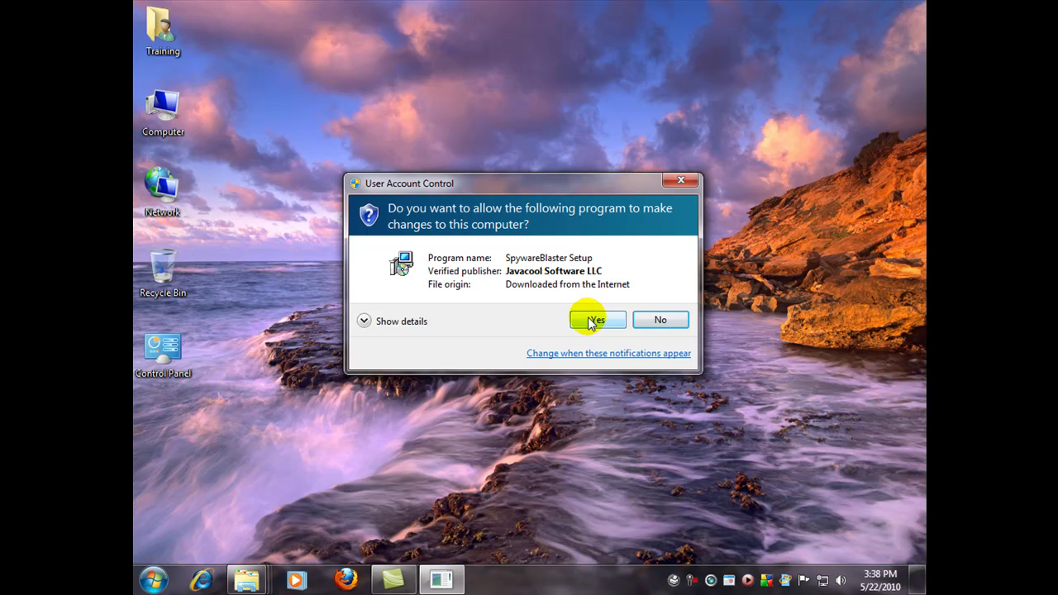
left_click(592, 321)
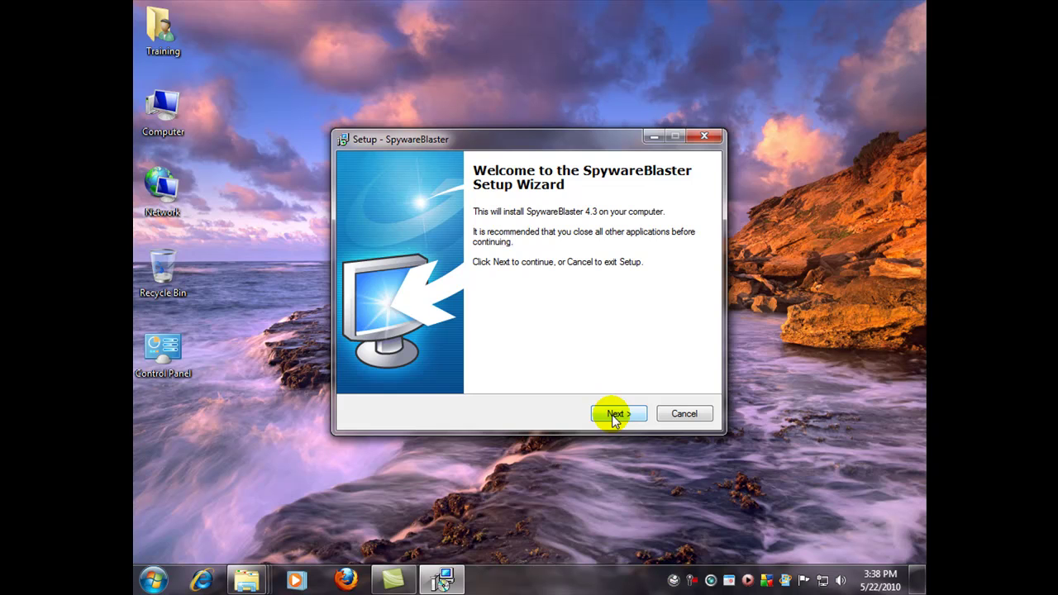
- Proceed past the setup welcome page, look through the license agreement to its end and accept it
left_click(615, 417)
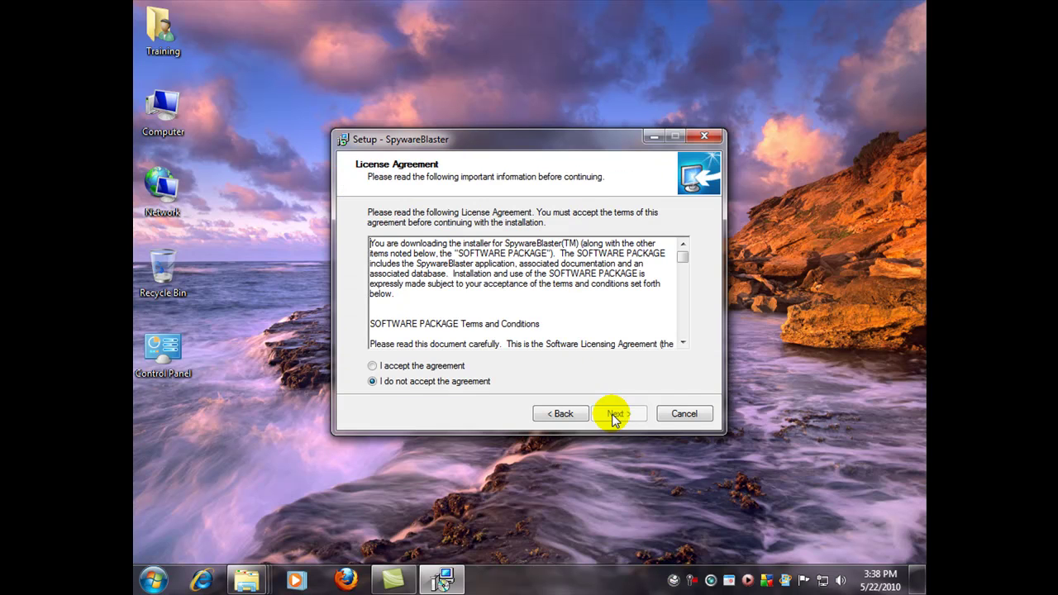
left_click(372, 366)
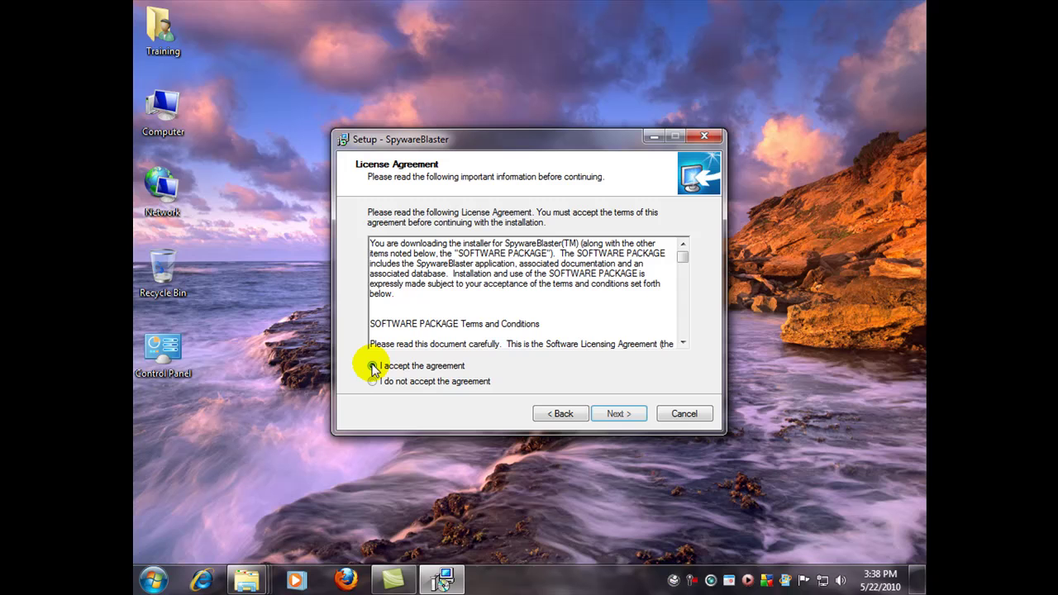
left_click_drag(681, 257, 676, 352)
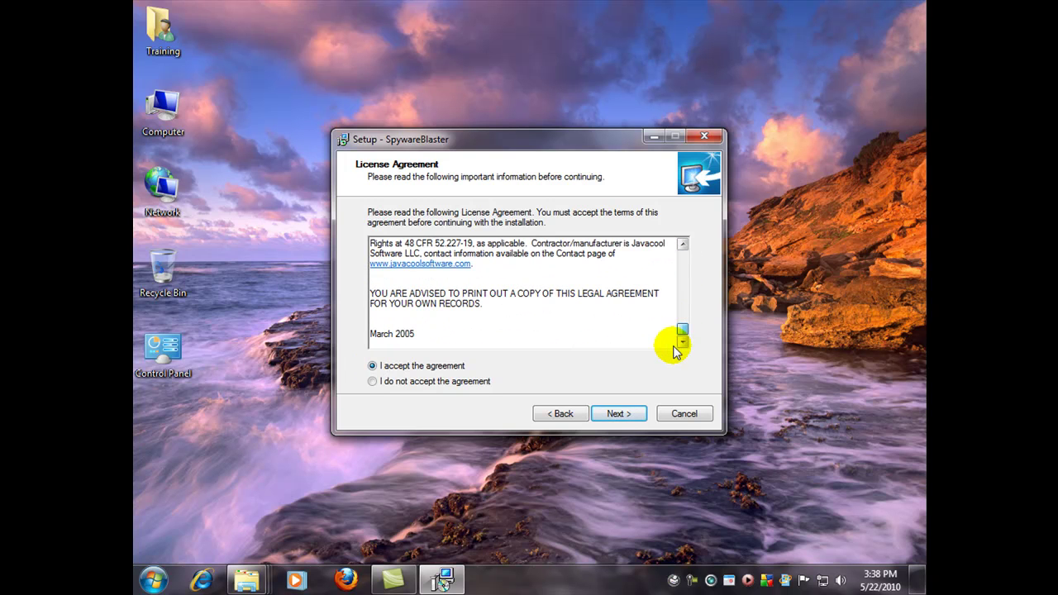
left_click(620, 415)
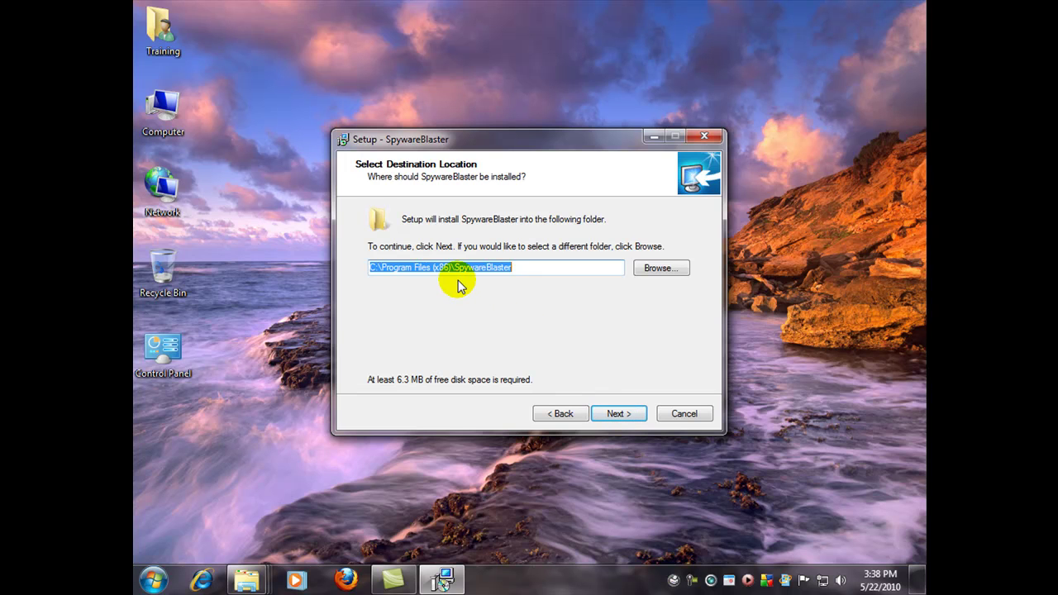
- Install SpywareBlaster in C:\Program Files (x86)\SpywareBlaster with a desktop shortcut, and finish setup with the program set to run
left_click(616, 416)
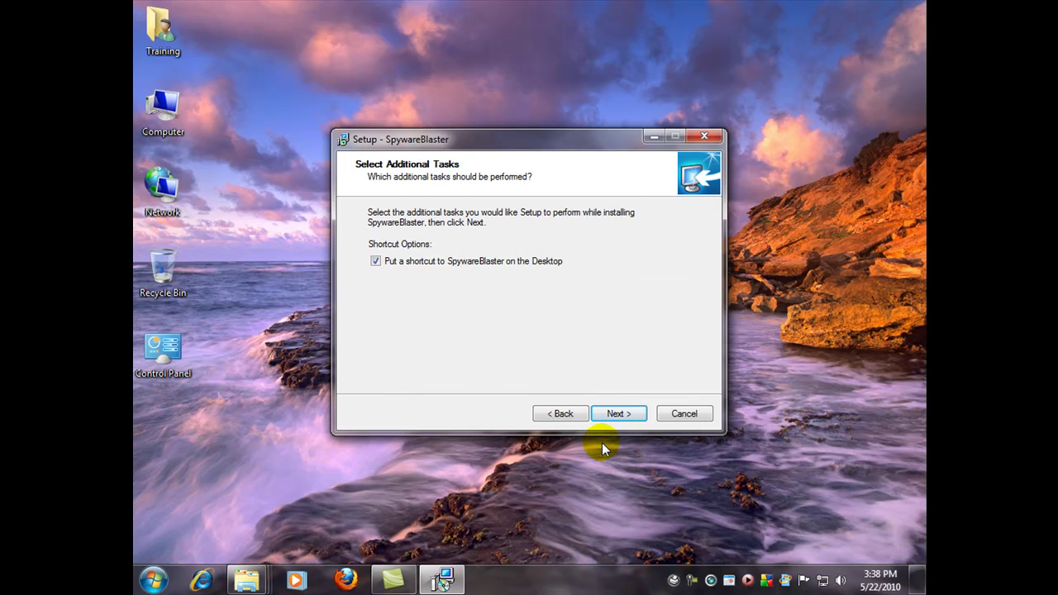
left_click(616, 415)
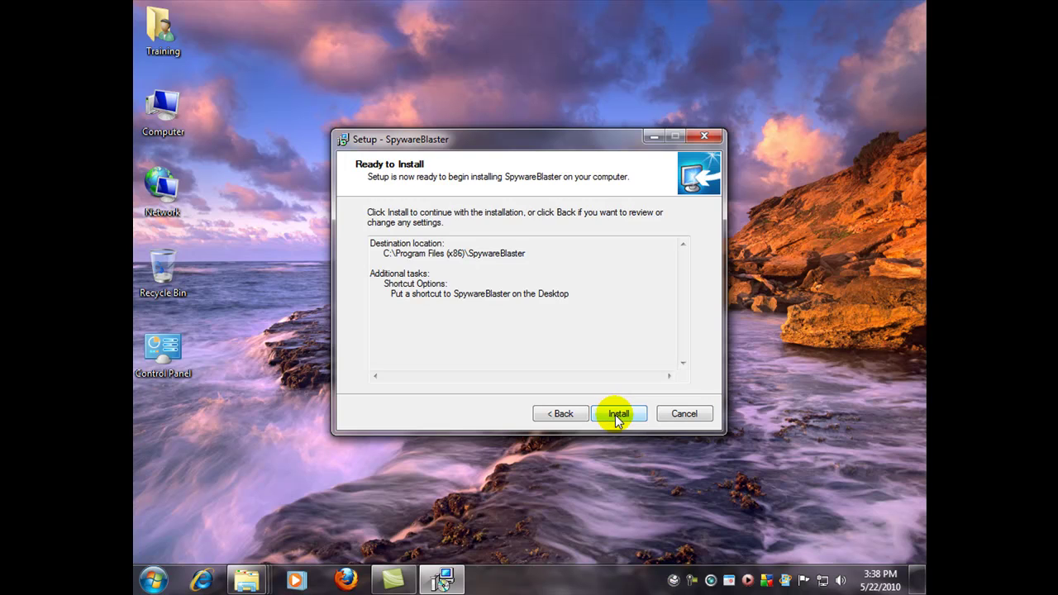
left_click(615, 415)
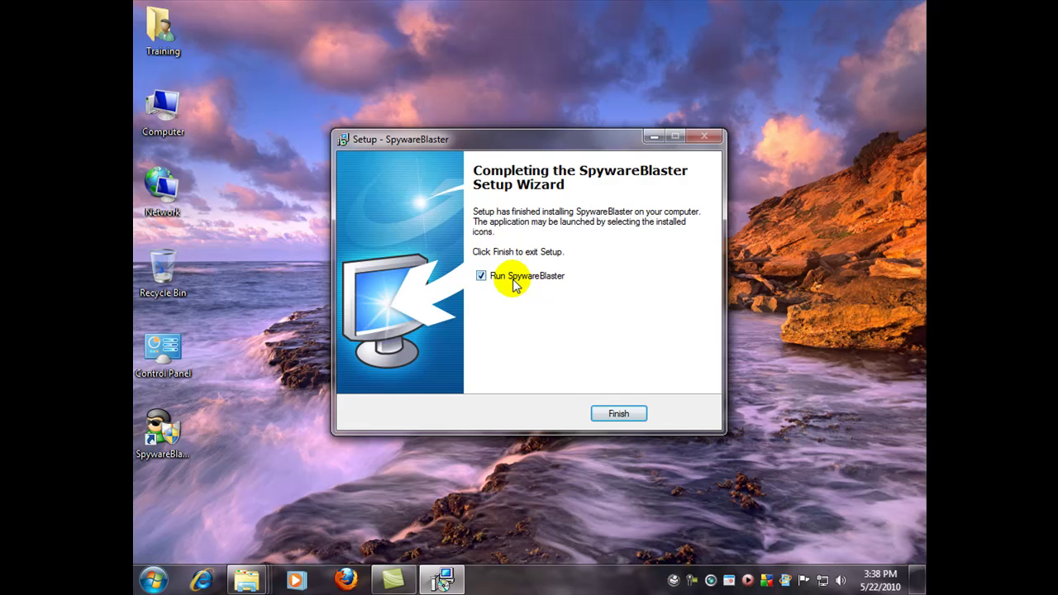
left_click(620, 415)
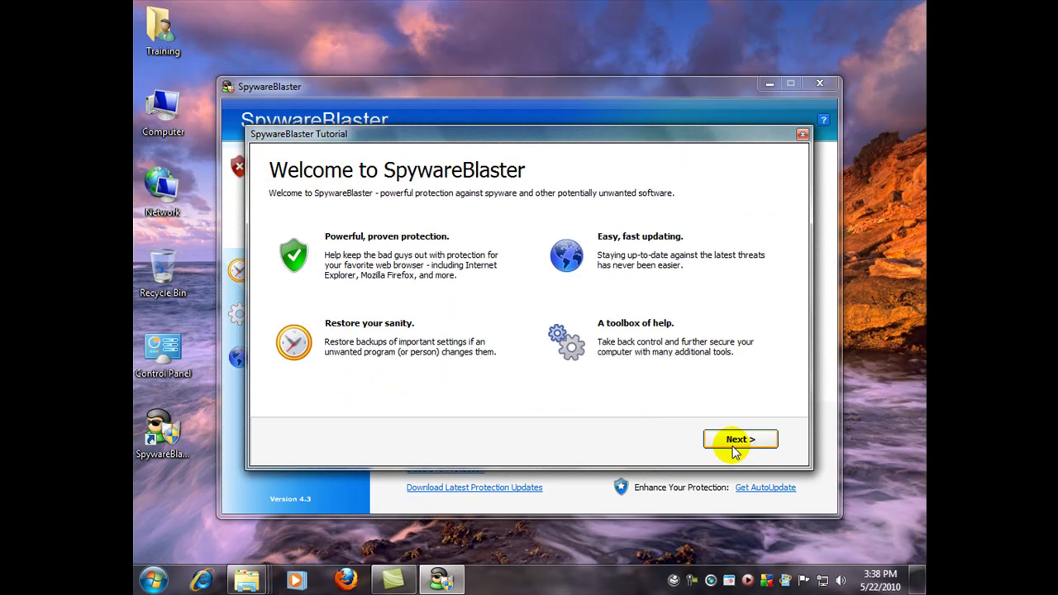
- Complete the welcome tutorial with Manual Updating selected and enable all protection
left_click(740, 440)
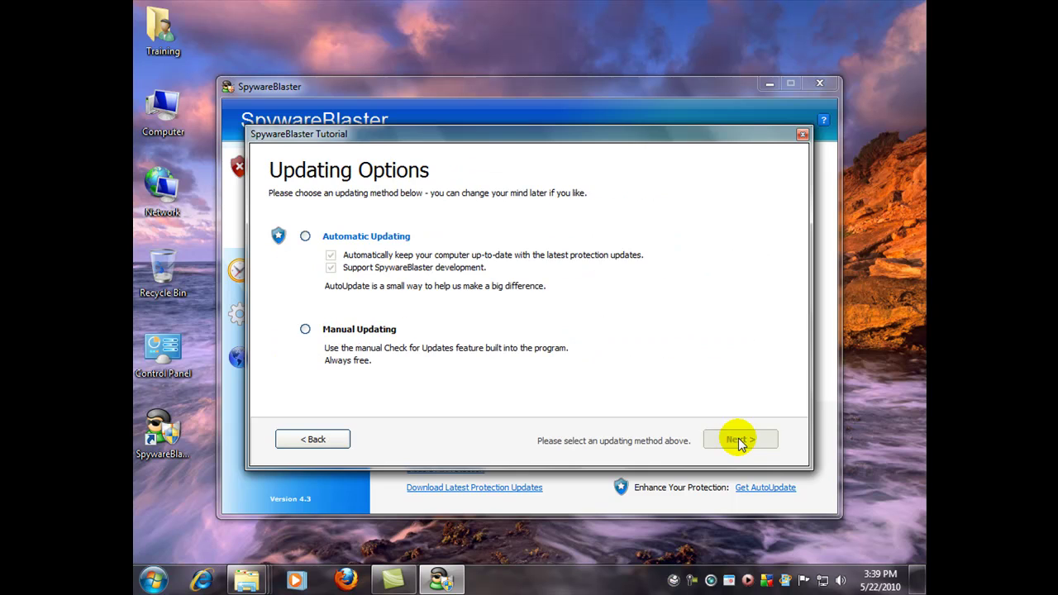
left_click(305, 330)
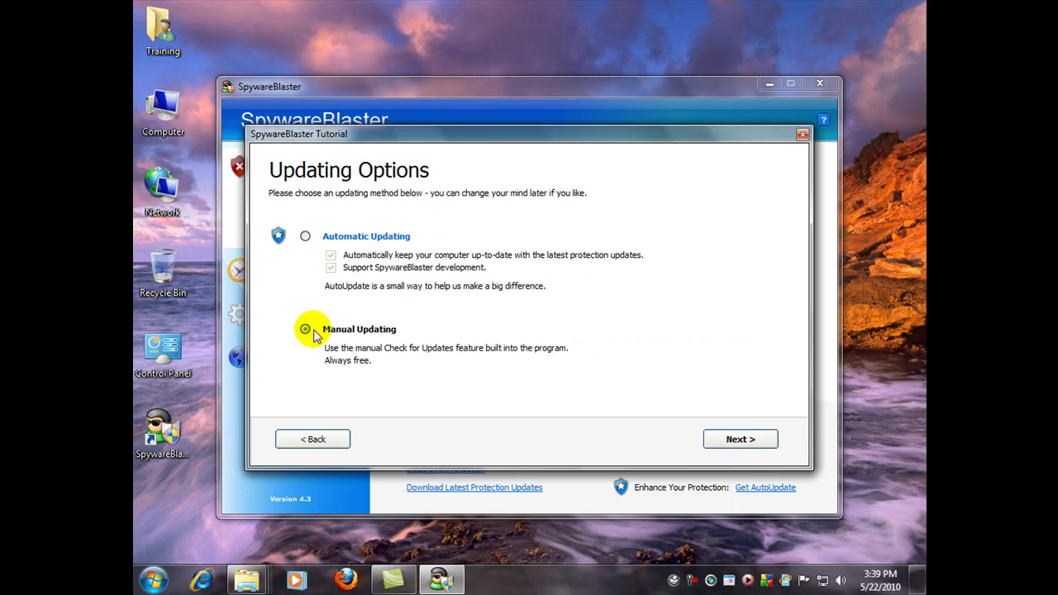
left_click(736, 445)
left_click(739, 441)
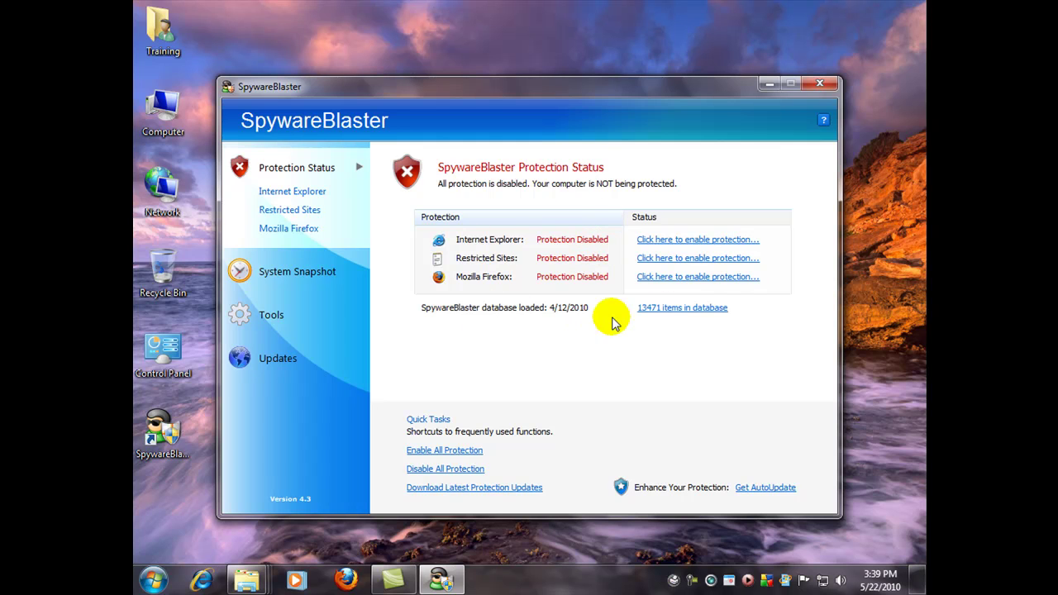
left_click(463, 453)
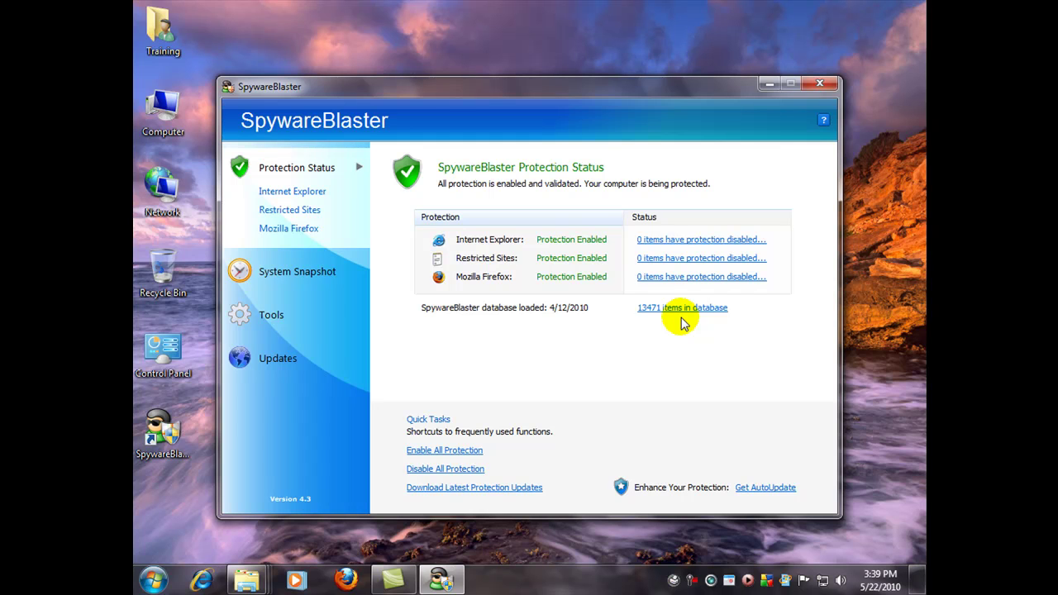
- Download the latest protection database updates and enable protection for all unprotected items
left_click(275, 362)
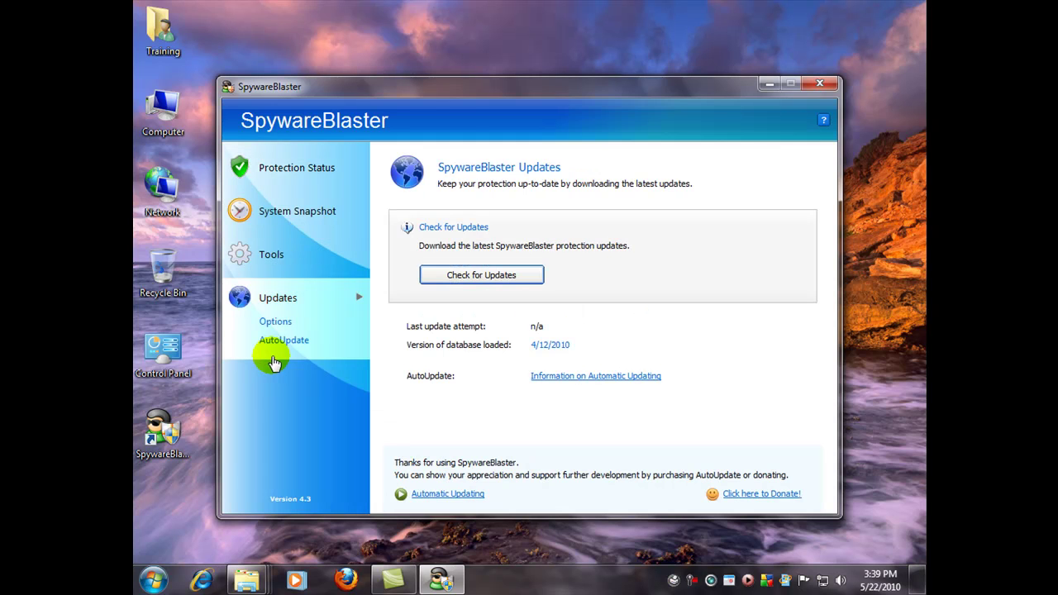
left_click(467, 275)
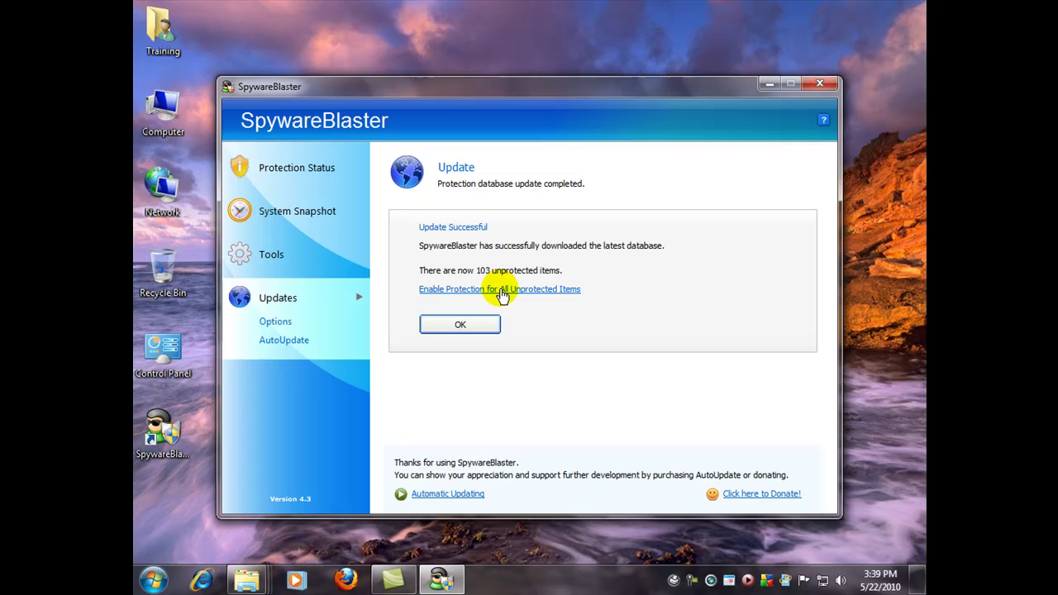
left_click(504, 290)
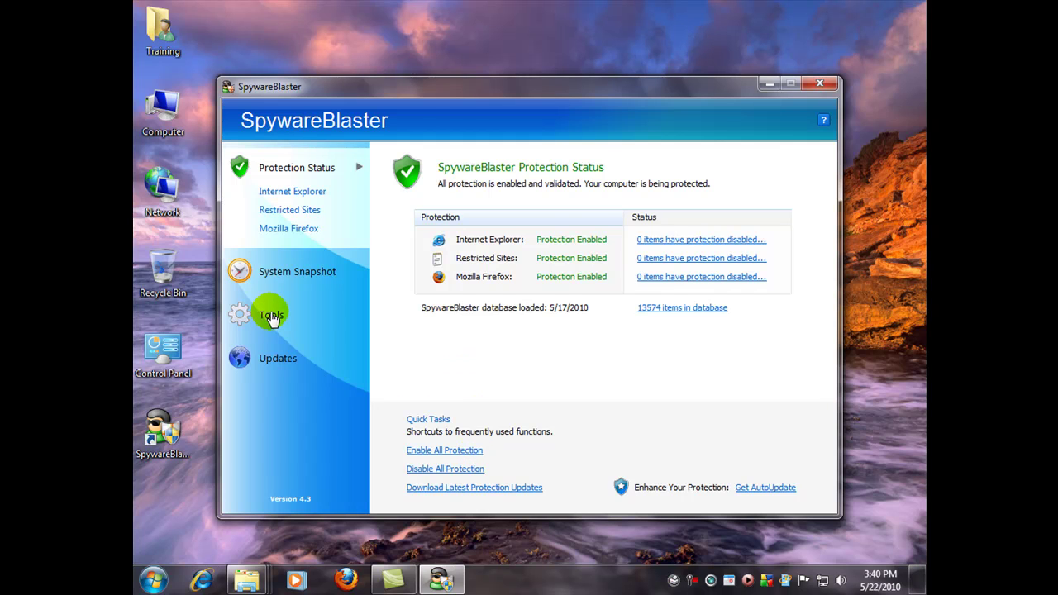
- Review the Internet Explorer protection settings and look through the ActiveX items in its block list
left_click(285, 192)
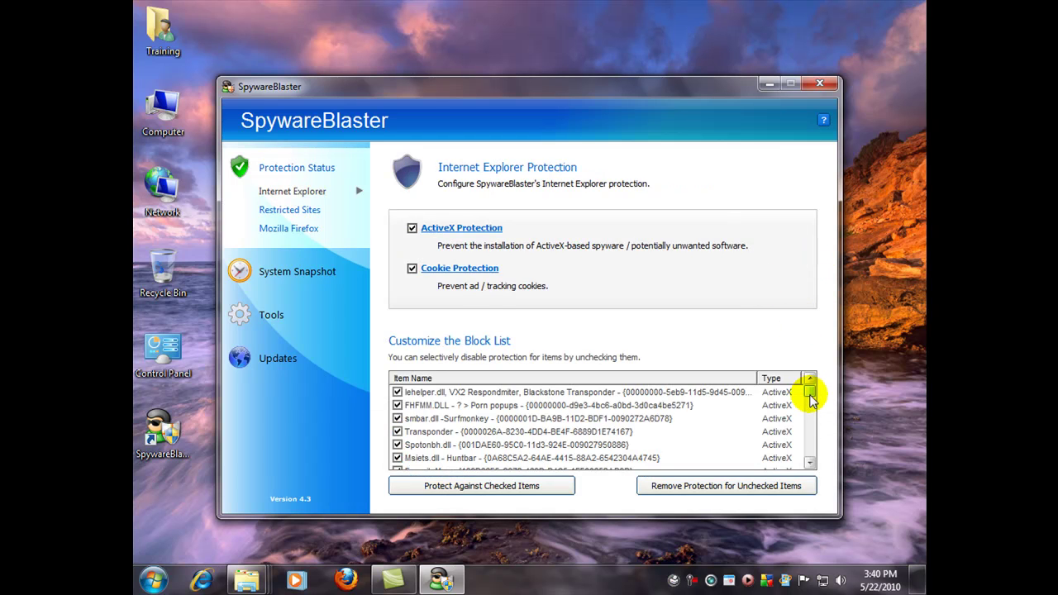
left_click_drag(811, 390, 812, 404)
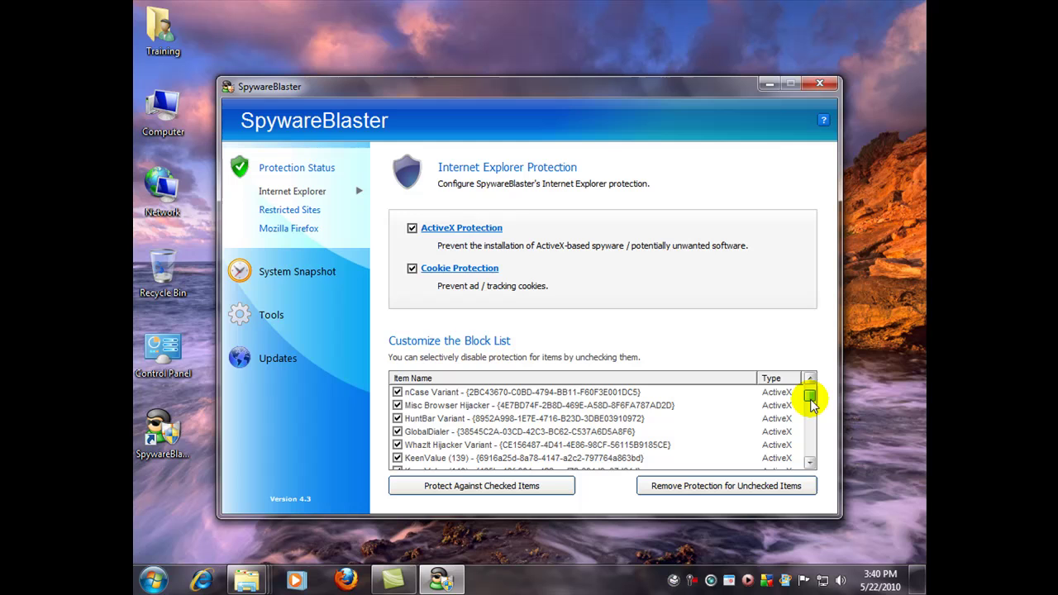
left_click_drag(812, 404, 812, 405)
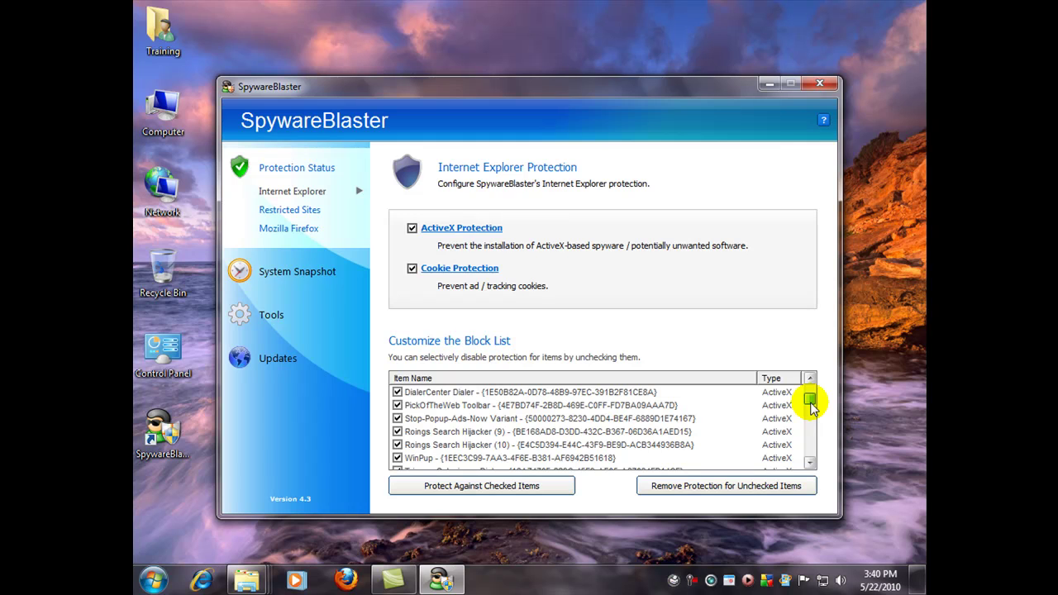
left_click_drag(810, 404, 811, 406)
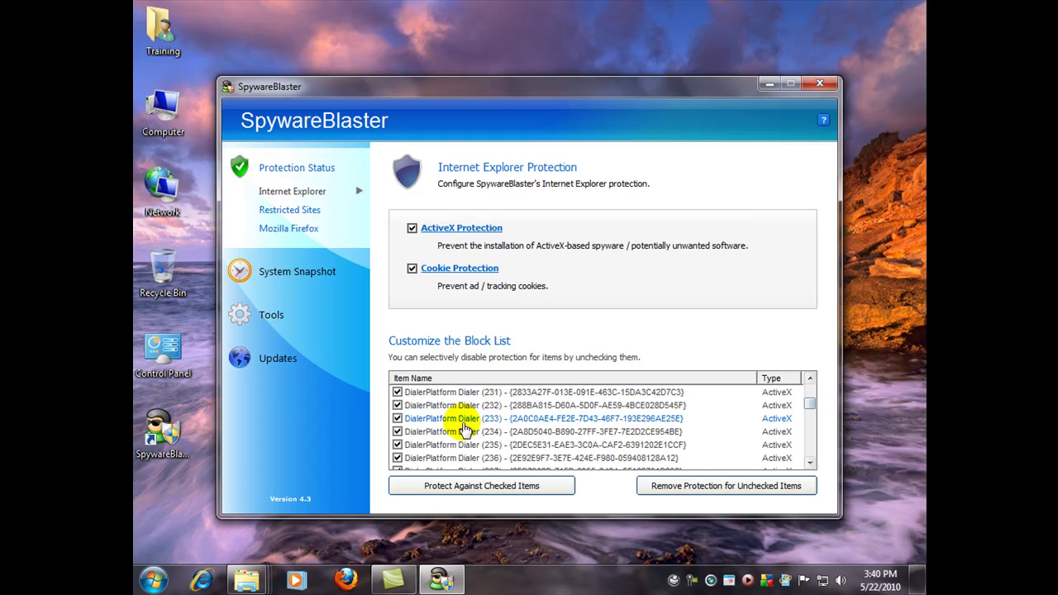
left_click(407, 419)
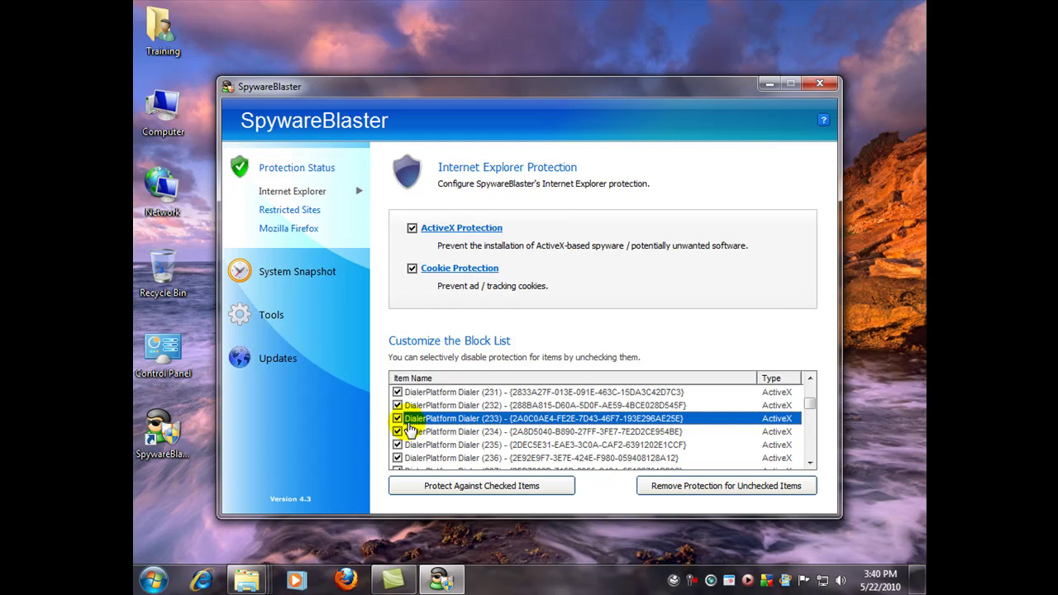
- Review the Restricted Sites and Mozilla Firefox protection settings and look through both block lists
left_click(302, 214)
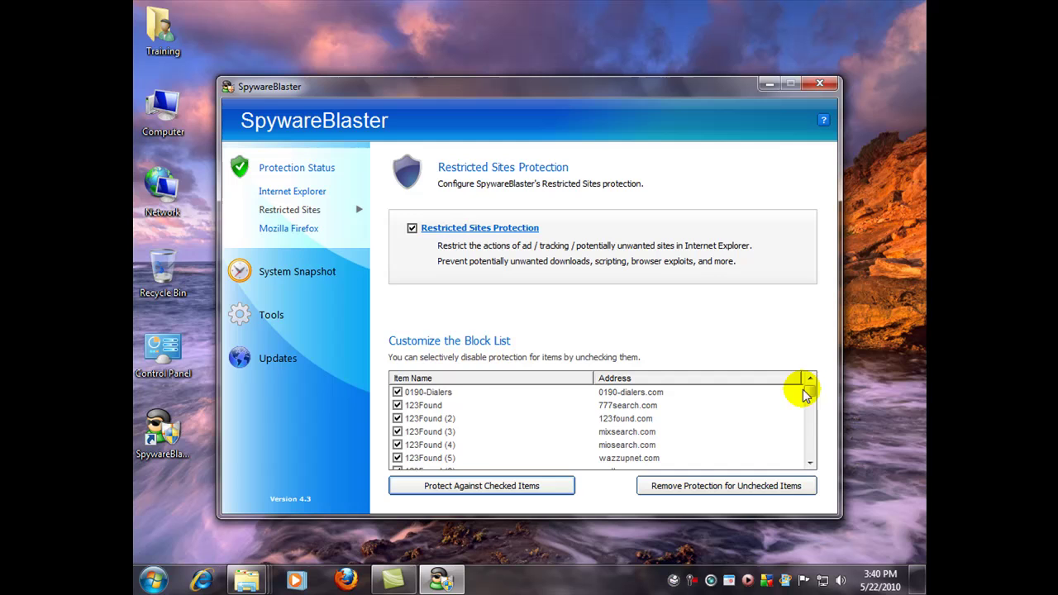
left_click_drag(808, 388, 810, 428)
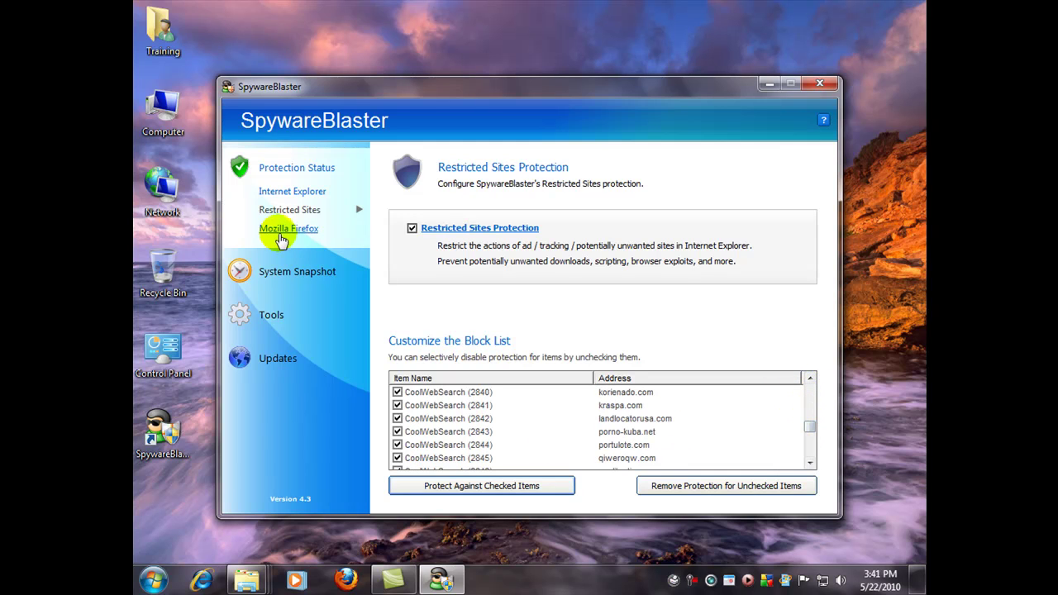
left_click(284, 232)
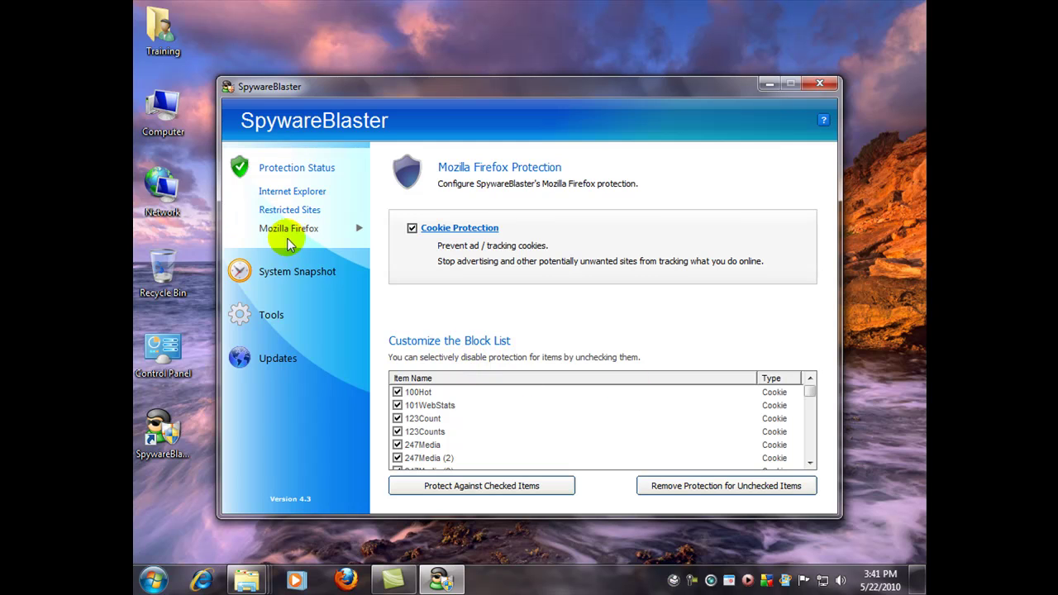
left_click_drag(808, 391, 810, 425)
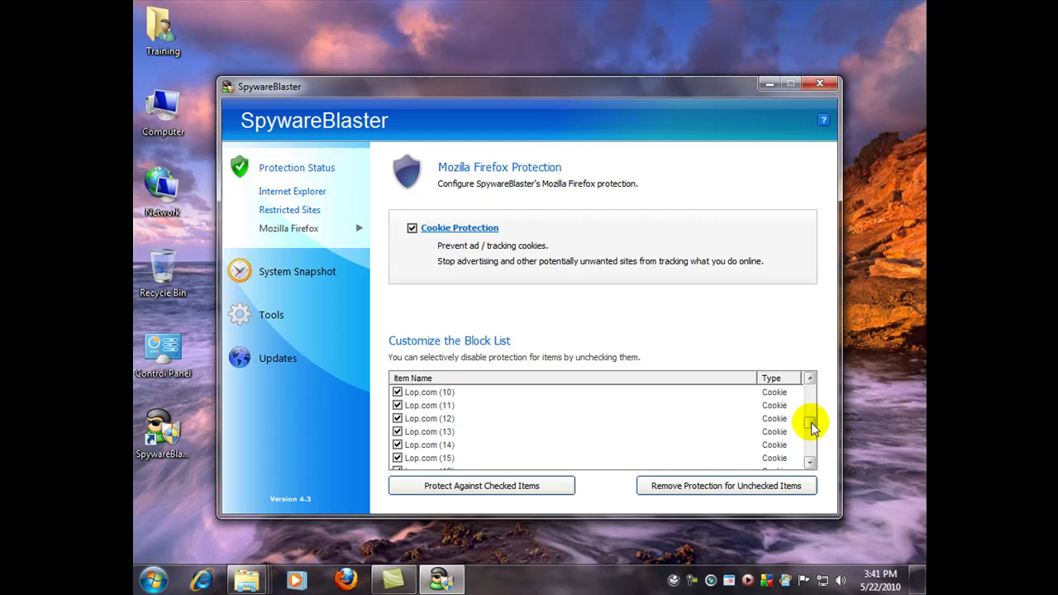
- Return to the Internet Explorer protection settings and close SpywareBlaster
left_click(308, 192)
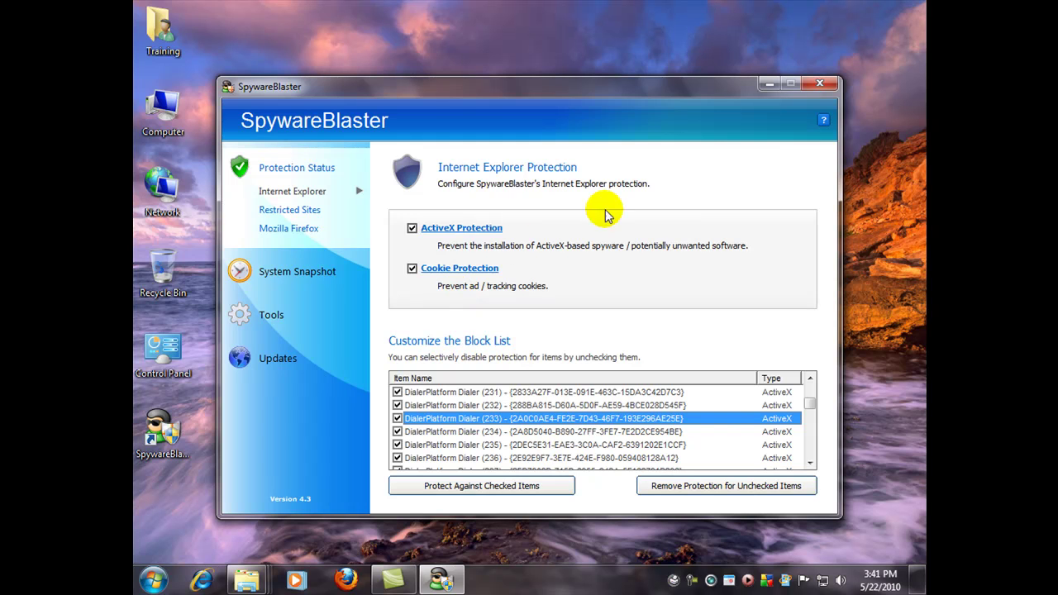
left_click(819, 84)
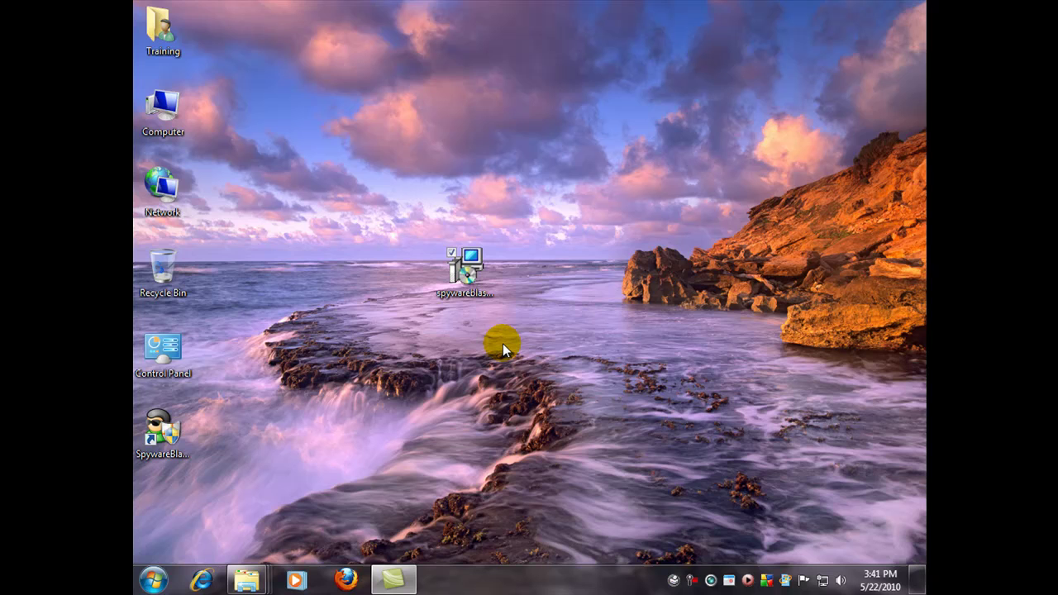